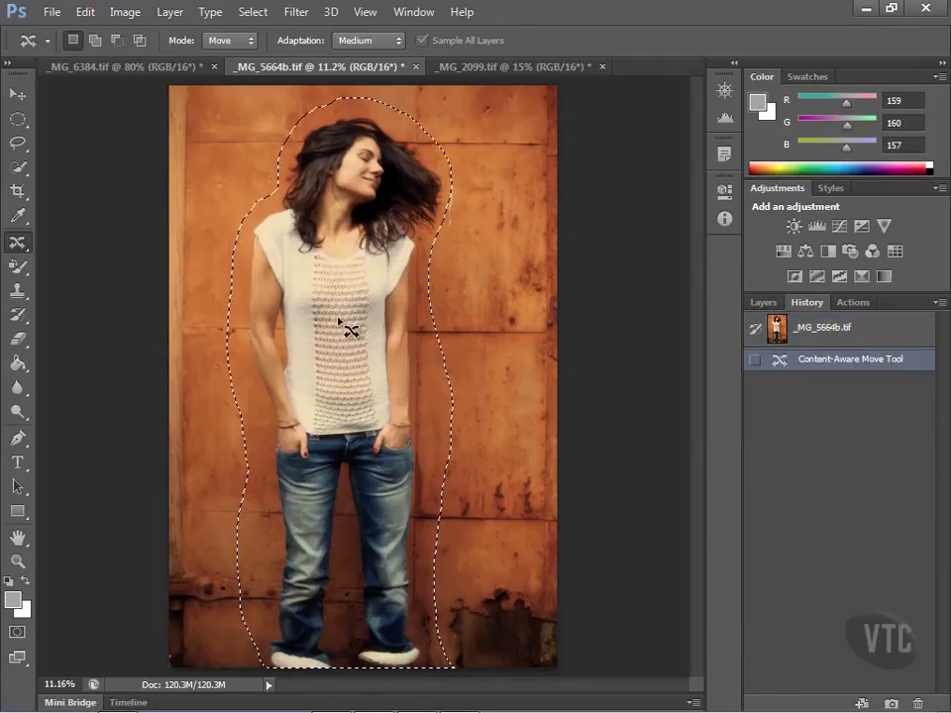
Move the selected woman a short distance right along the wall with the Content-Aware Move tool and deselect her.
{"action": "left_click_drag", "start_coordinate": [348, 320], "coordinate": [378, 319]}
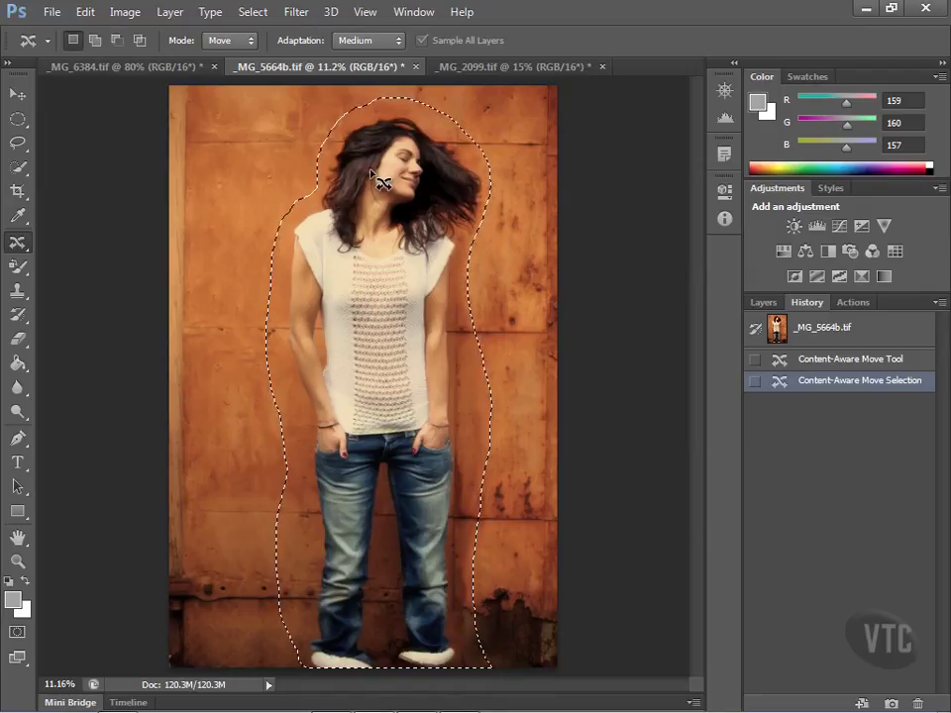
{"action": "left_click", "coordinate": [248, 12]}
{"action": "left_click", "coordinate": [255, 52]}
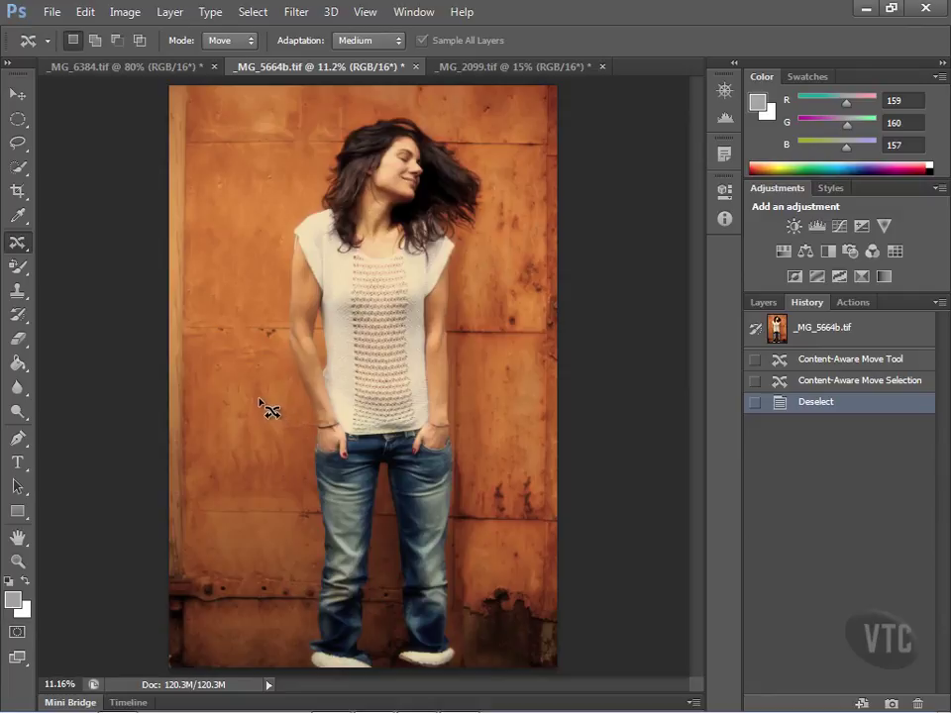
Clone the wall's middle horizontal seam across the gap beside the woman's arm, using a 175-pixel Clone Stamp brush sampled from the intact seam.
{"action": "scroll", "coordinate": [272, 406], "scroll_direction": "up", "scroll_amount": 4}
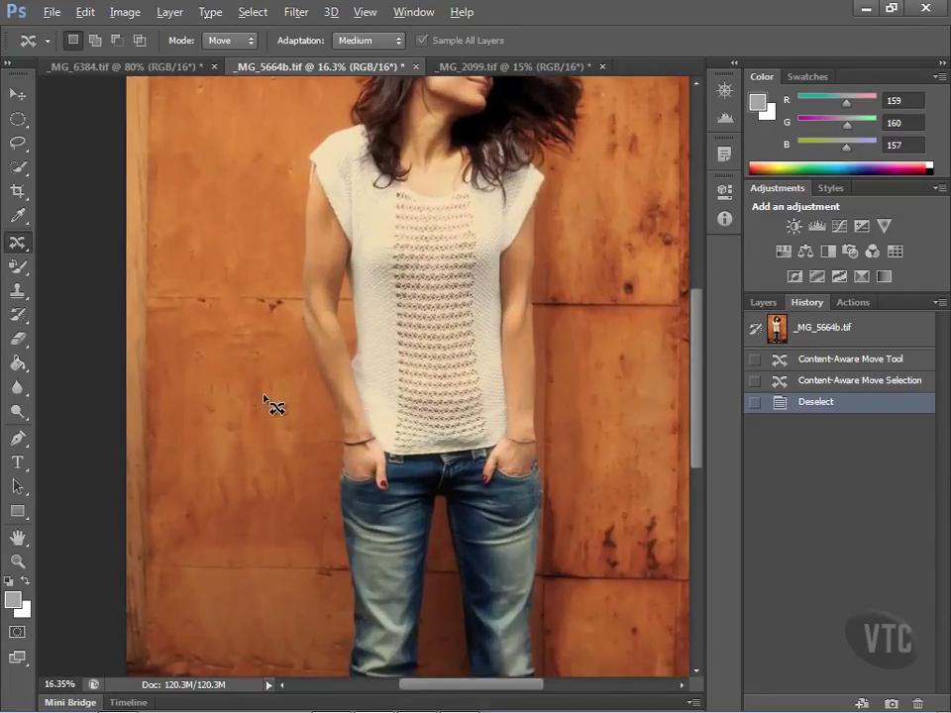
{"action": "key", "text": "alt"}
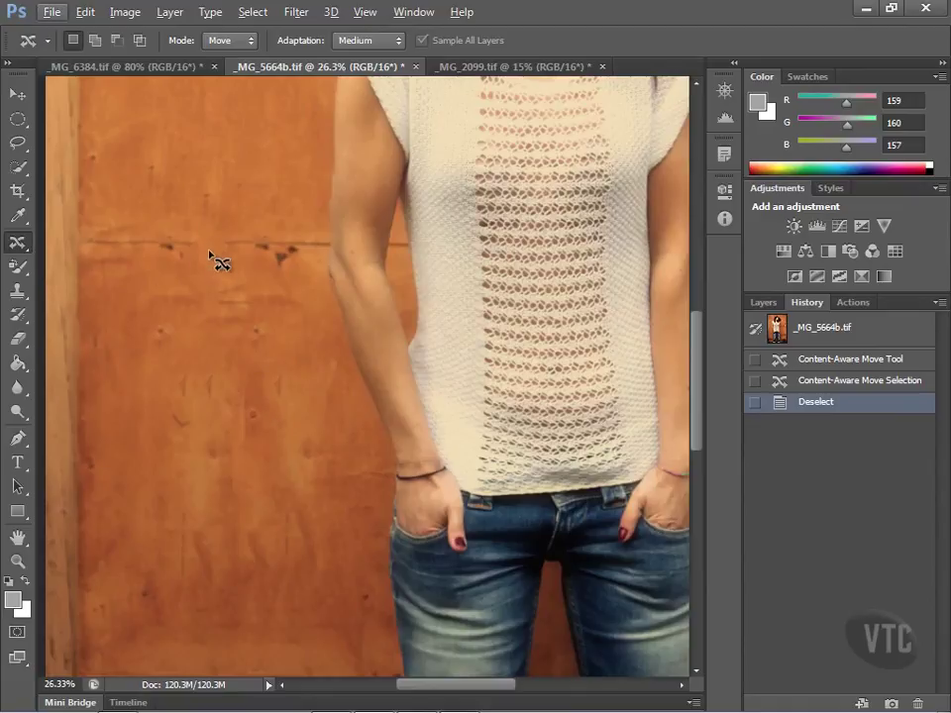
{"action": "left_click", "coordinate": [17, 291]}
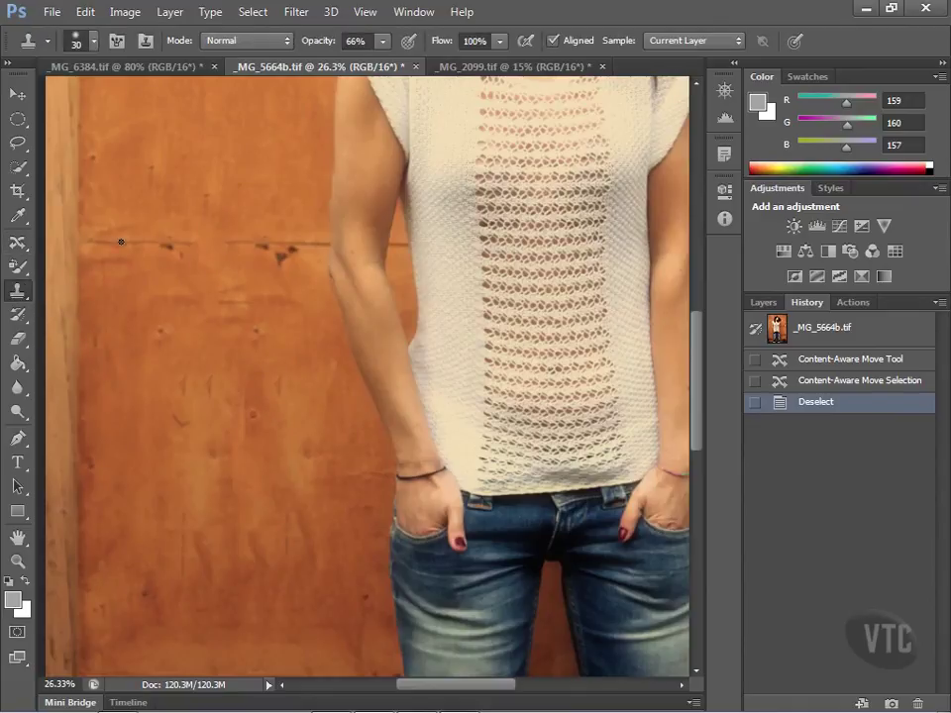
{"action": "key", "text": "bracketright"}
{"action": "key", "text": "bracketright"}
{"action": "key", "text": "bracketright"}
{"action": "key", "text": "bracketright"}
{"action": "key", "text": "bracketright"}
{"action": "key", "text": "bracketright"}
{"action": "key", "text": "bracketright"}
{"action": "left_click", "coordinate": [134, 244], "text": "alt"}
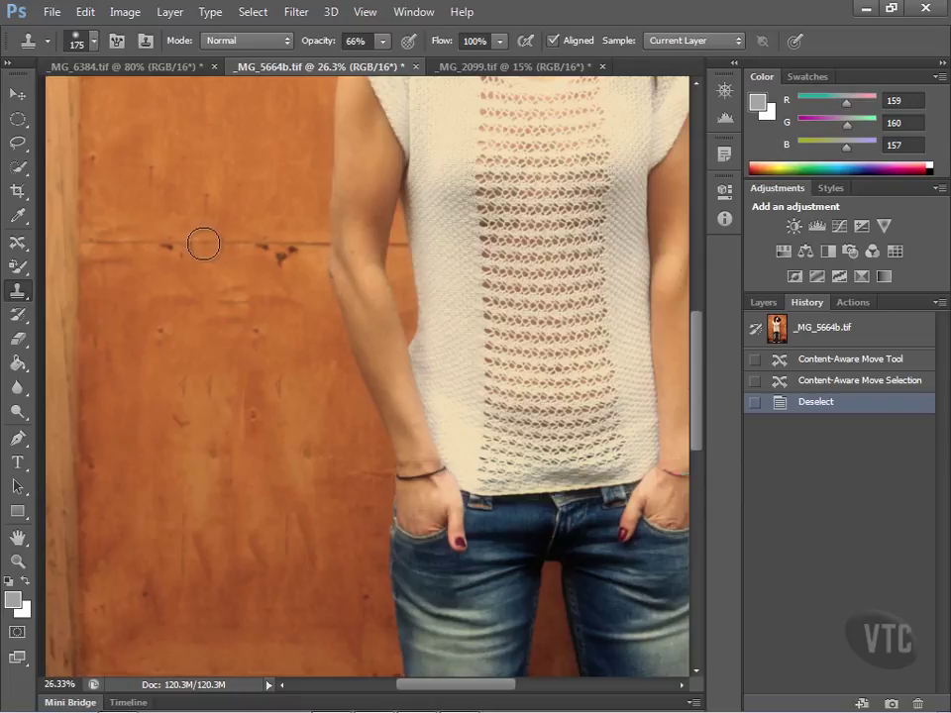
{"action": "left_click", "coordinate": [203, 243]}
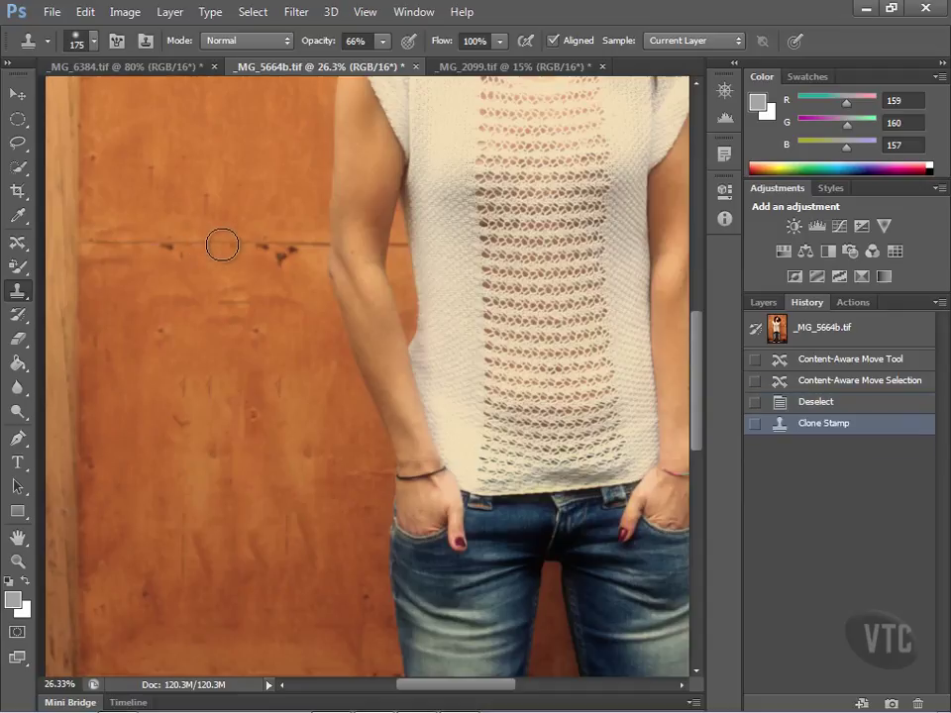
{"action": "left_click", "coordinate": [222, 244]}
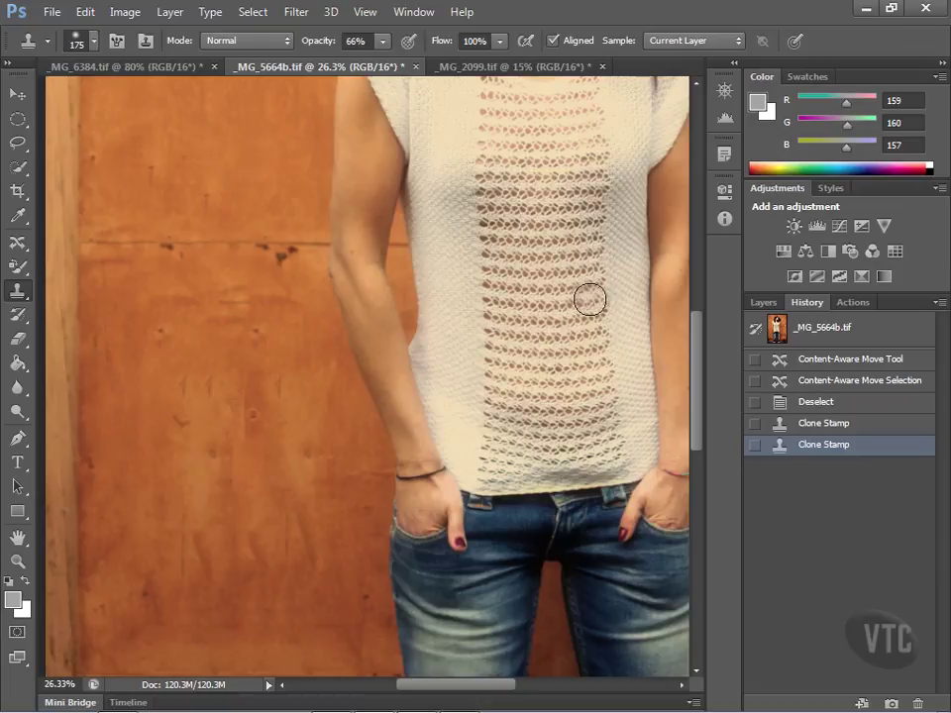
Clone clean wall texture over the faint vertical edge on the rusty panel just beside the top of the woman's hair.
{"action": "scroll", "coordinate": [694, 355], "scroll_direction": "up", "scroll_amount": 5}
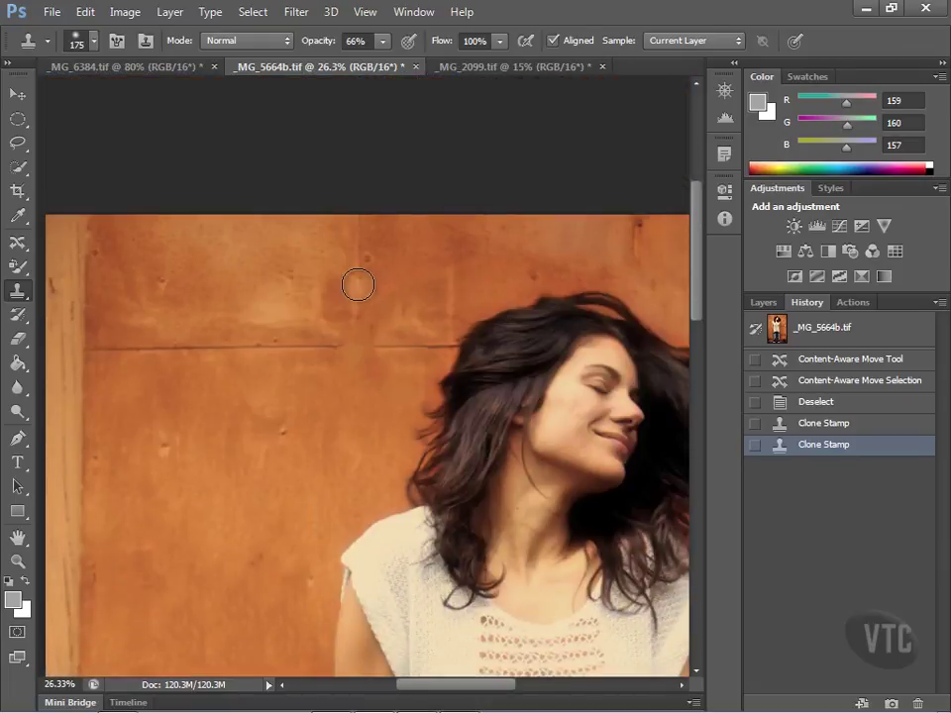
{"action": "left_click", "coordinate": [448, 282]}
{"action": "left_click", "coordinate": [448, 285]}
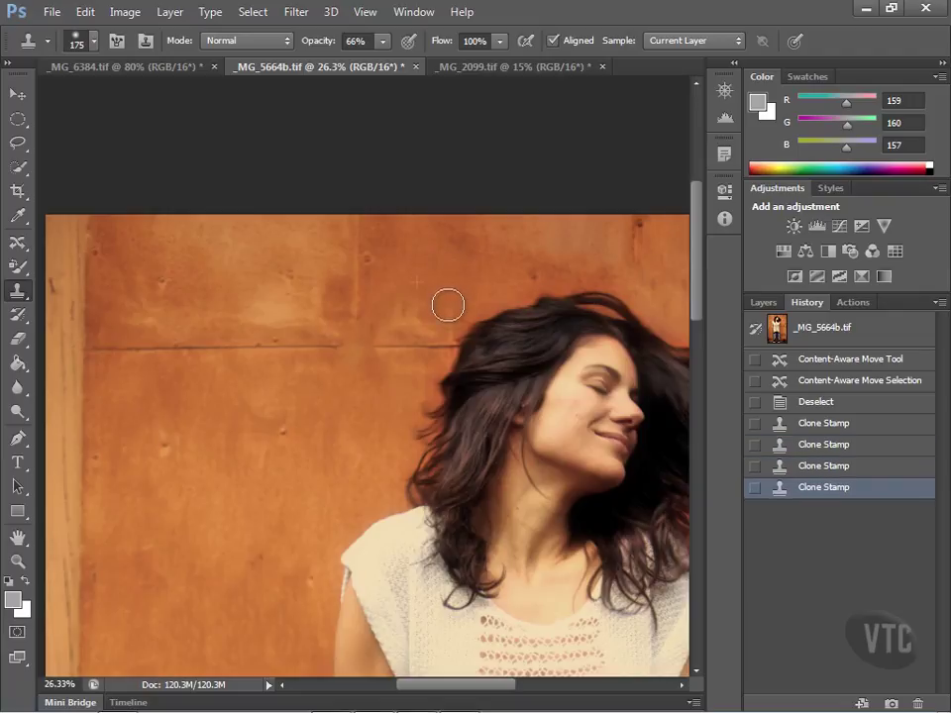
{"action": "left_click", "coordinate": [445, 291]}
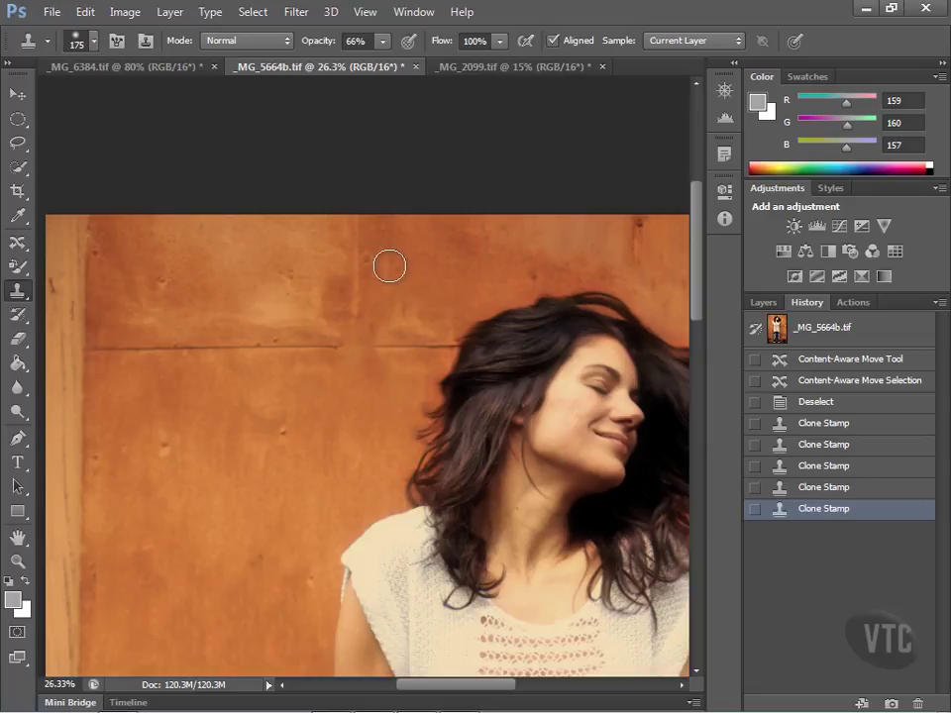
Sample the upper horizontal seam and clone it across the gap between the wall's edge and the woman's hair.
{"action": "left_click", "coordinate": [255, 347], "text": "alt"}
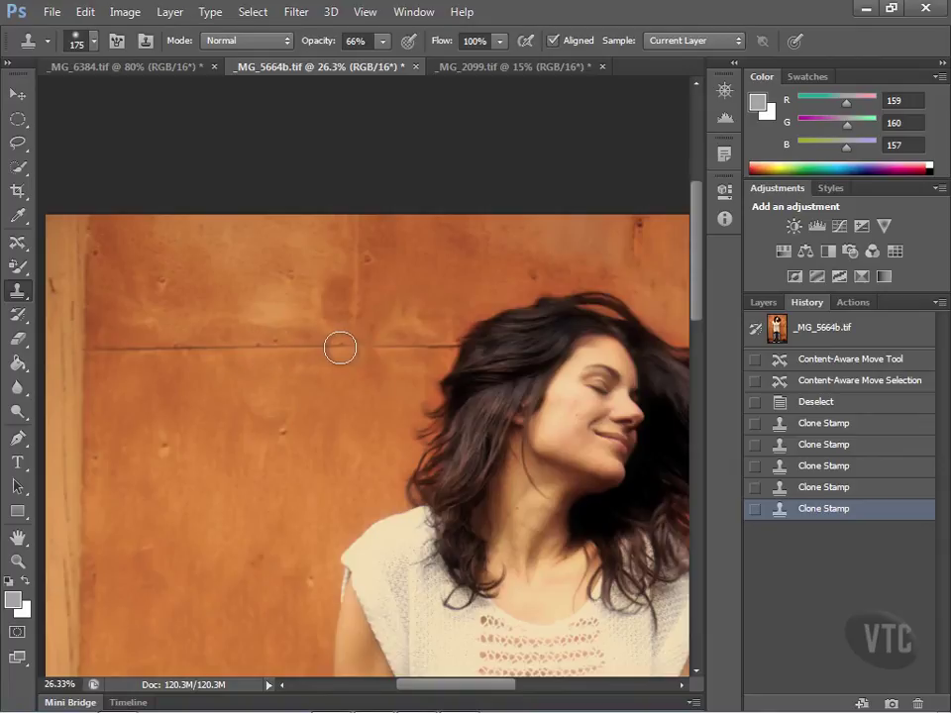
{"action": "left_click", "coordinate": [340, 347]}
{"action": "left_click", "coordinate": [352, 345]}
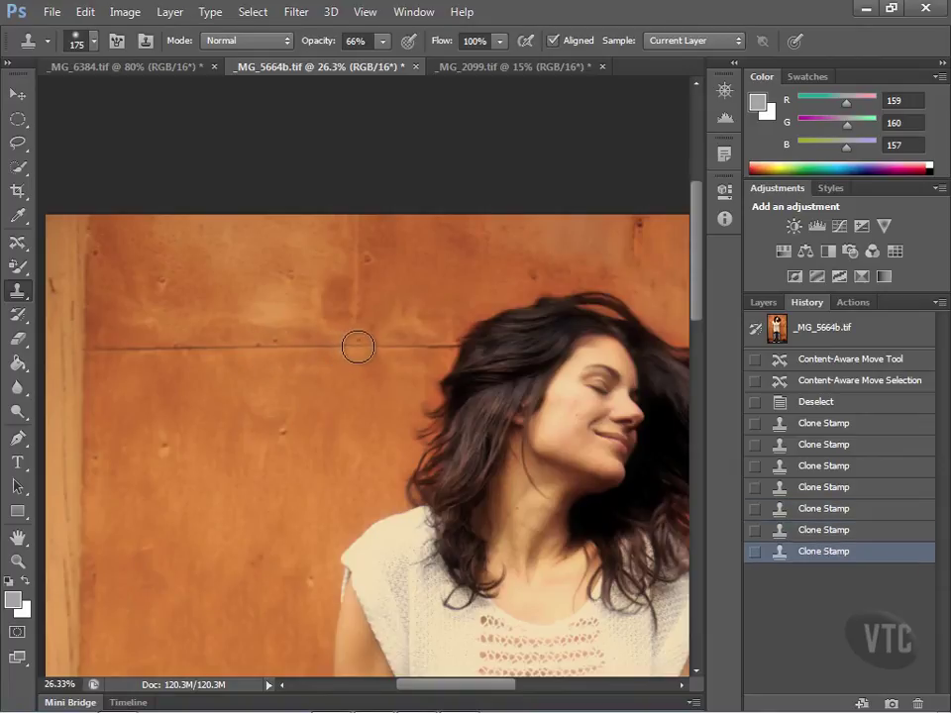
{"action": "left_click", "coordinate": [360, 345]}
{"action": "left_click", "coordinate": [381, 346]}
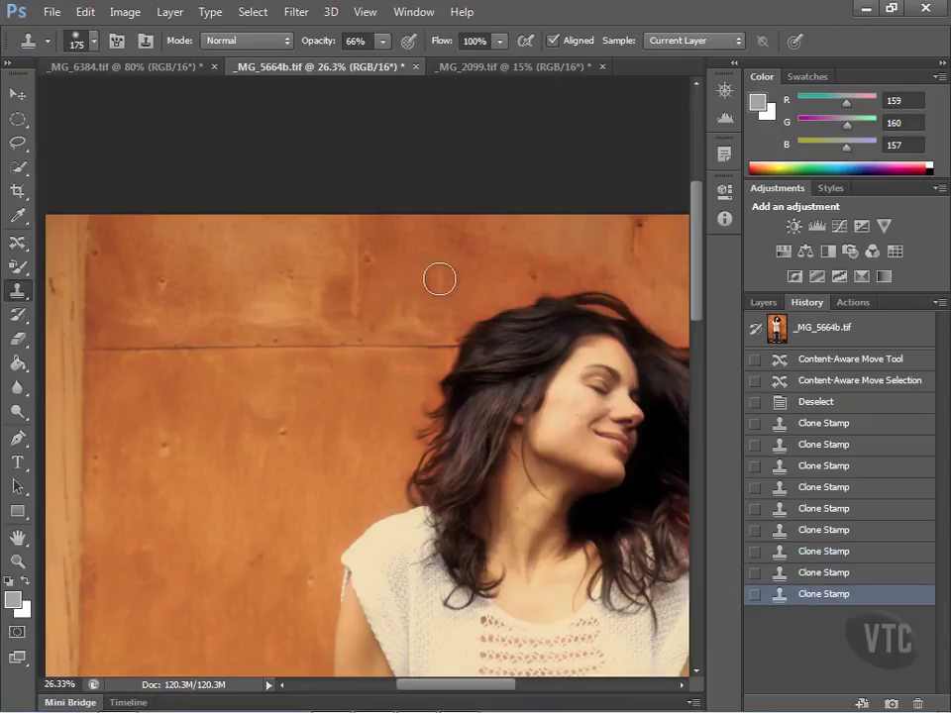
Sample the metal strap's intact upper edge near the woman's lower leg and clone it over the broken stretch above the bolt holes.
{"action": "left_click_drag", "start_coordinate": [697, 289], "coordinate": [705, 512]}
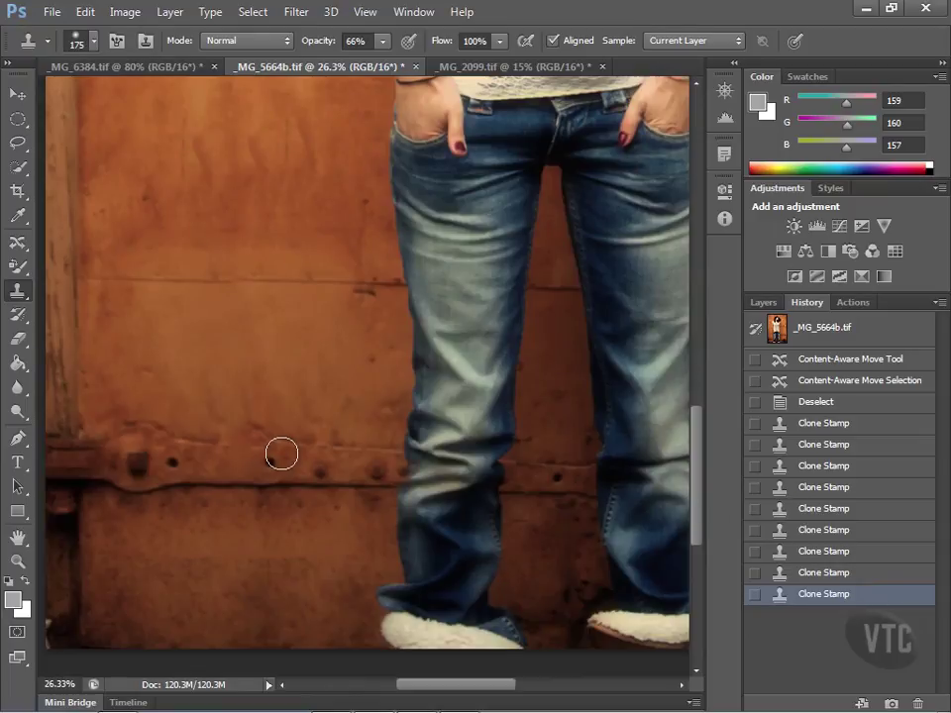
{"action": "left_click", "coordinate": [350, 448], "text": "alt"}
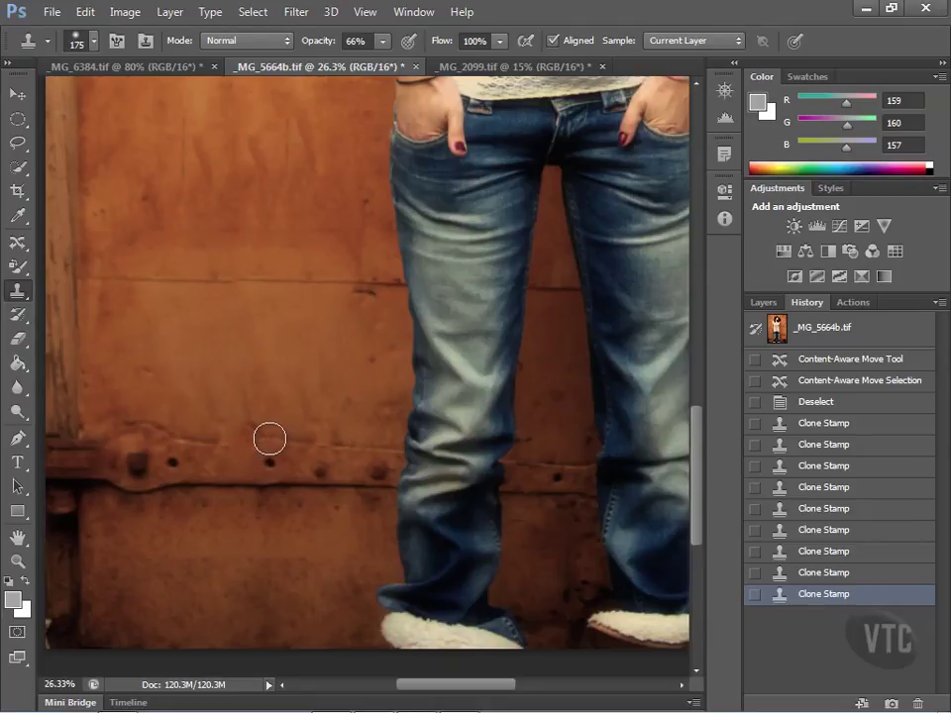
{"action": "left_click", "coordinate": [262, 435]}
{"action": "left_click", "coordinate": [238, 440]}
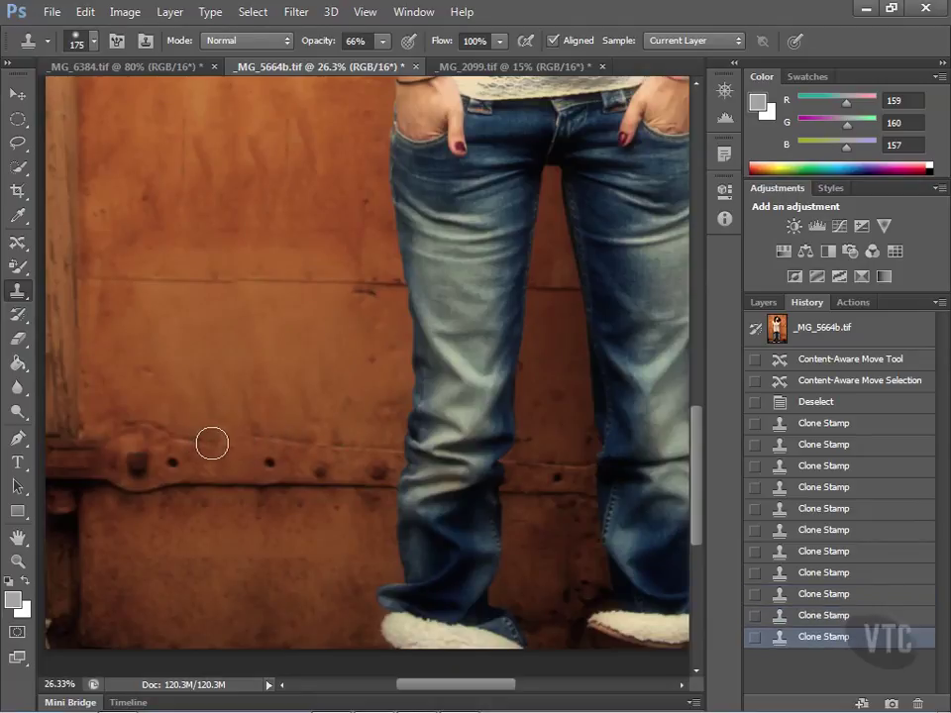
{"action": "left_click", "coordinate": [229, 440]}
{"action": "left_click", "coordinate": [237, 437]}
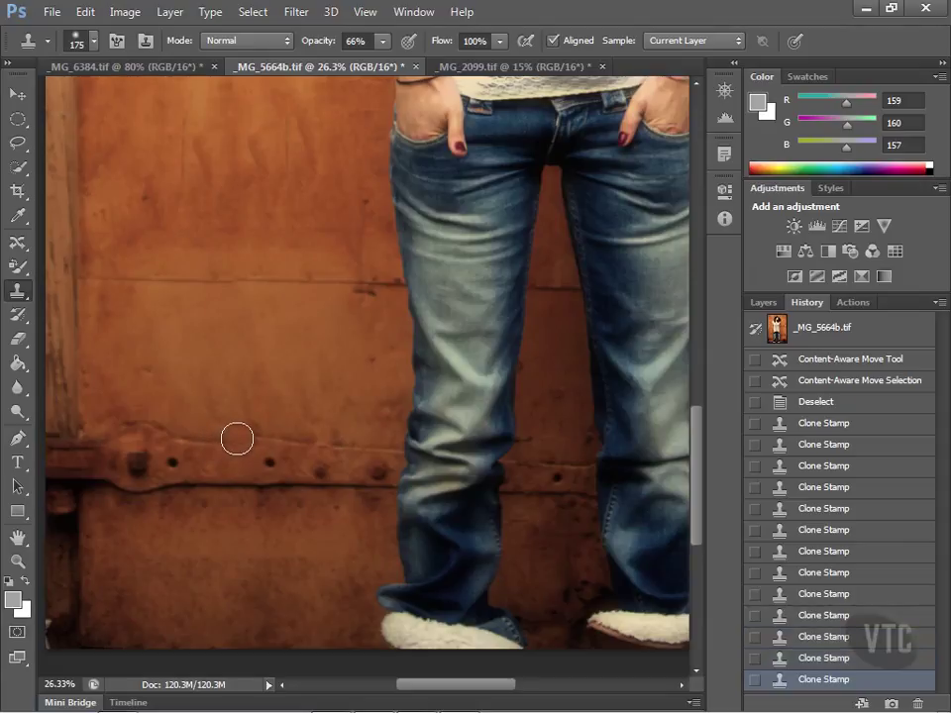
{"action": "left_click", "coordinate": [243, 439]}
{"action": "left_click", "coordinate": [252, 437]}
{"action": "left_click", "coordinate": [259, 435]}
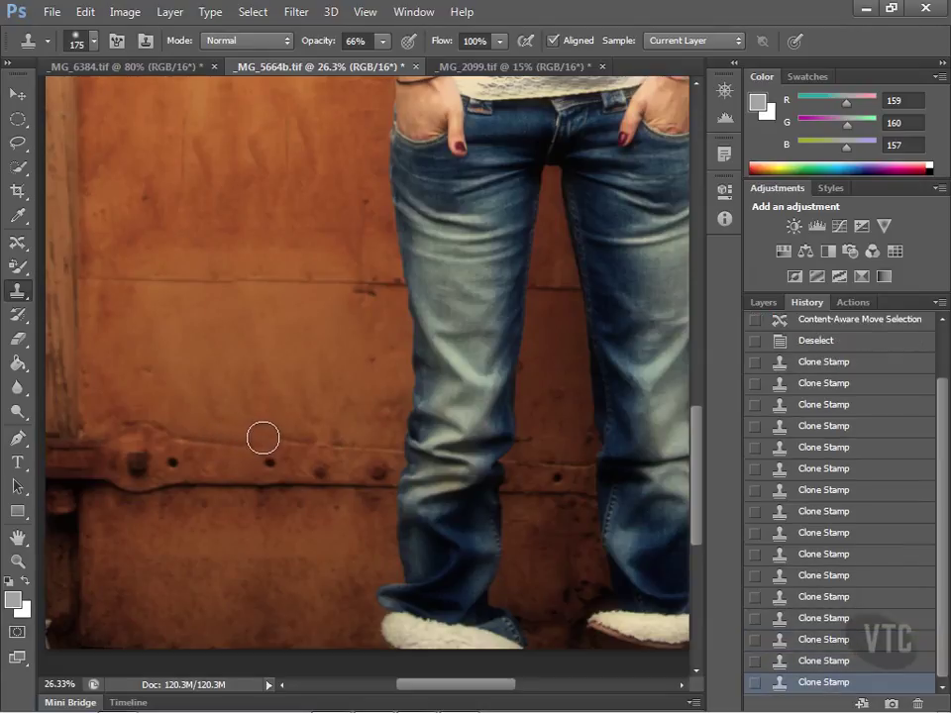
{"action": "left_click", "coordinate": [265, 435]}
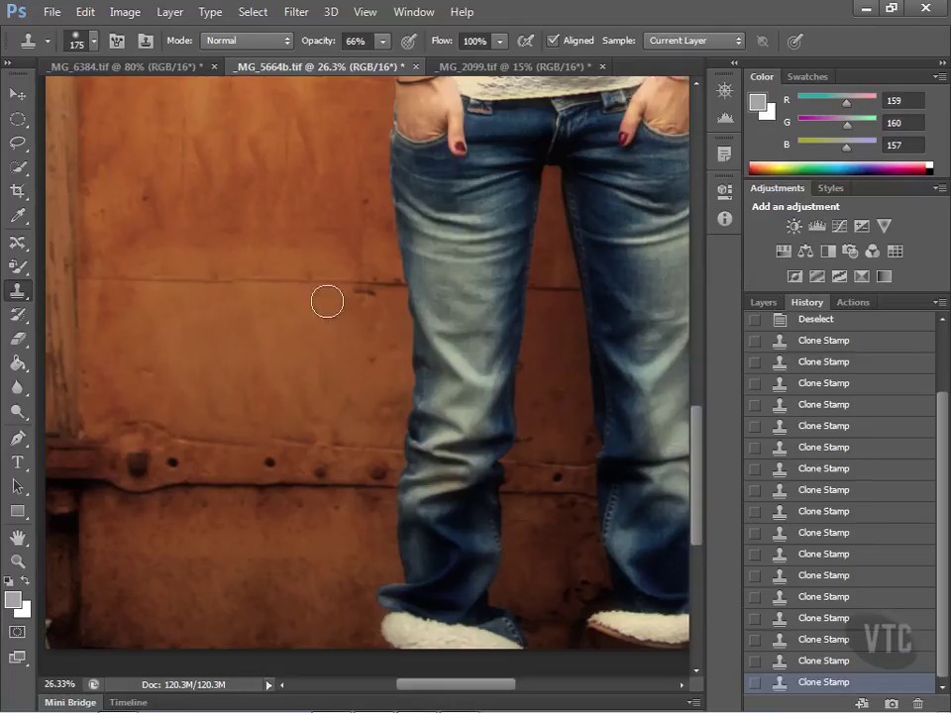
{"action": "left_click", "coordinate": [366, 13]}
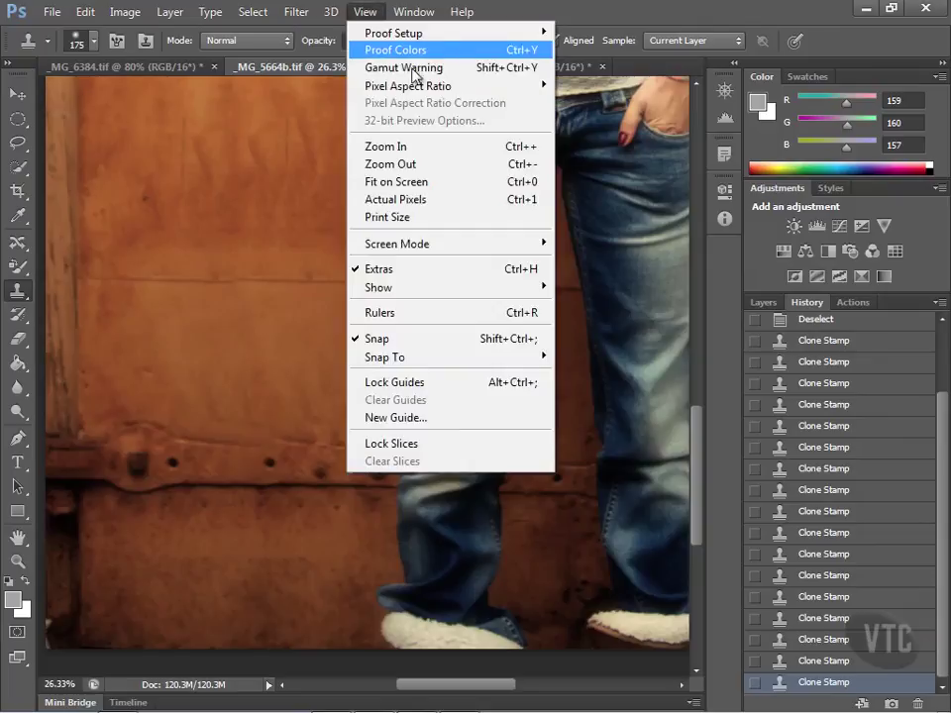
{"action": "left_click", "coordinate": [406, 183]}
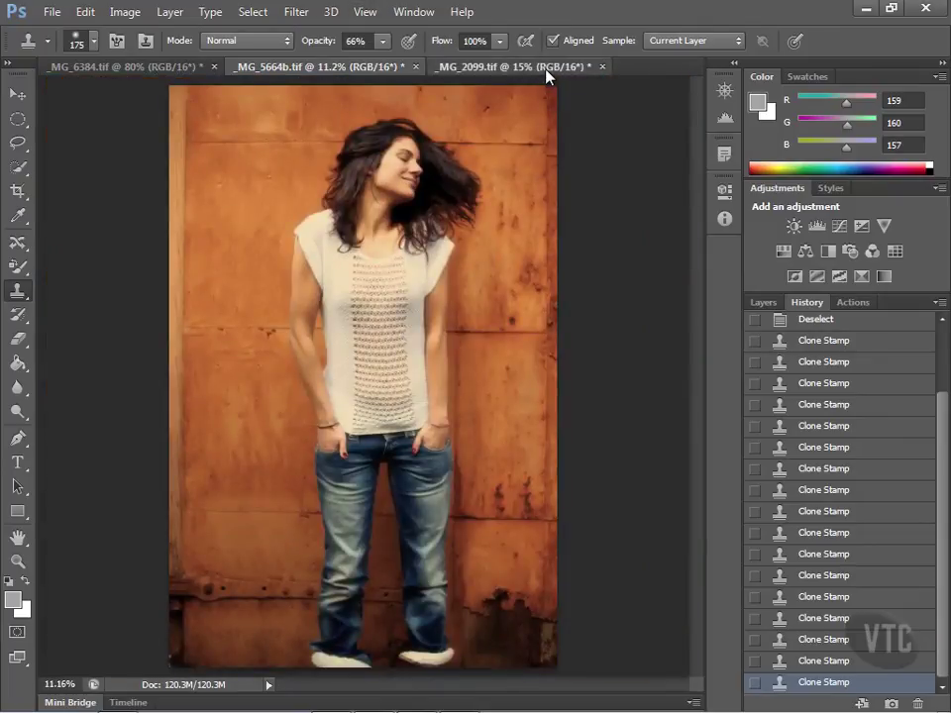
Switch to the bobcat image _MG_2099.tif for retouching the branch near the animal's chin.
{"action": "left_click", "coordinate": [548, 74]}
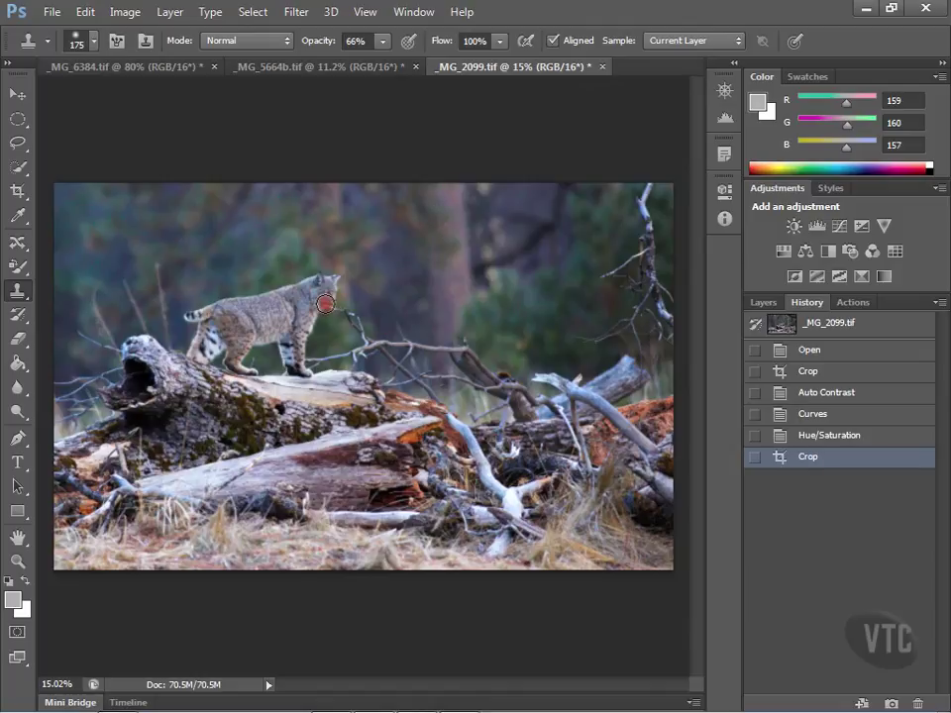
{"action": "scroll", "coordinate": [325, 303], "scroll_direction": "up", "scroll_amount": 7}
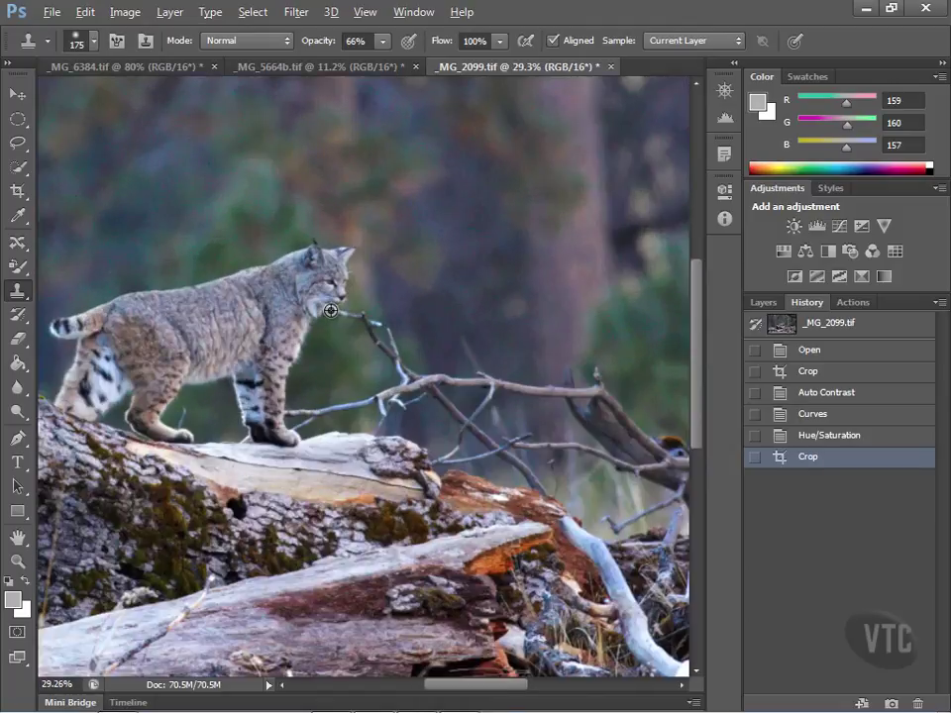
{"action": "scroll", "coordinate": [330, 310], "scroll_direction": "up", "scroll_amount": 4}
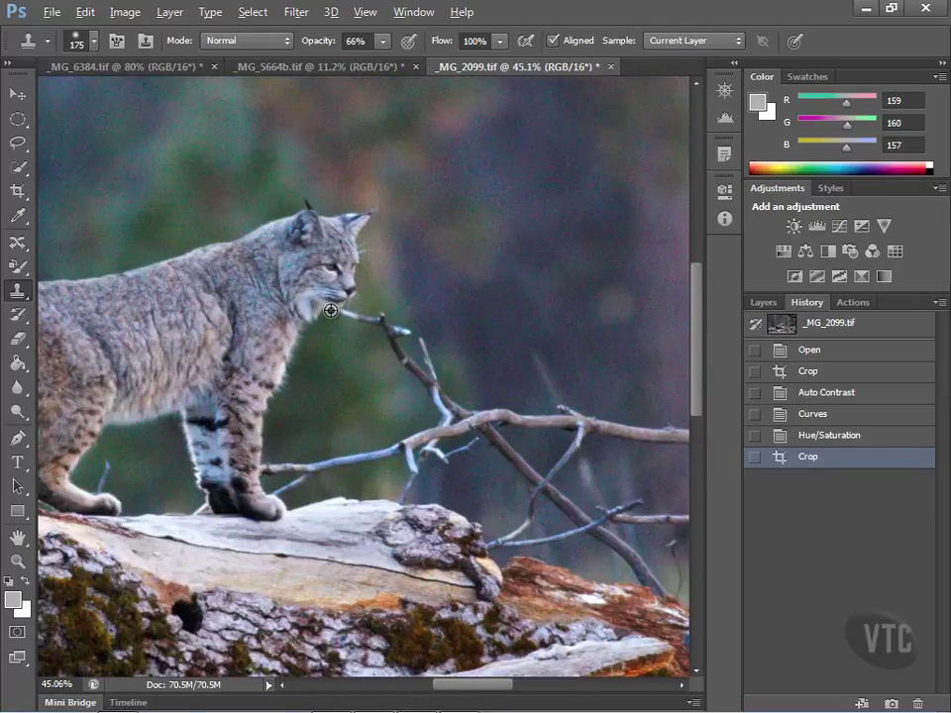
{"action": "left_click", "coordinate": [330, 310], "text": "alt"}
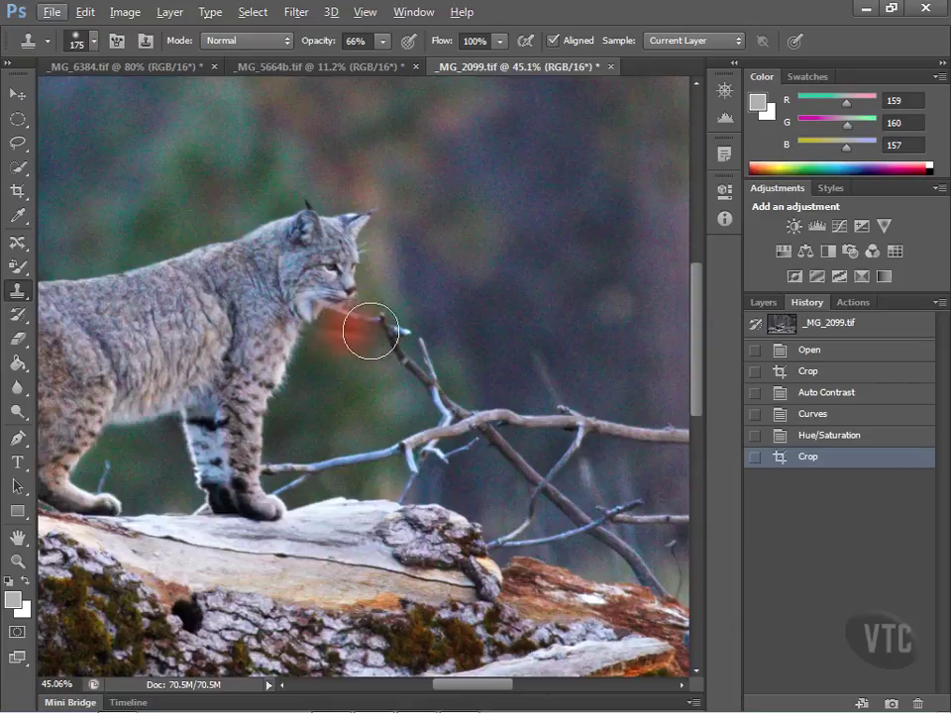
{"action": "key", "text": "v"}
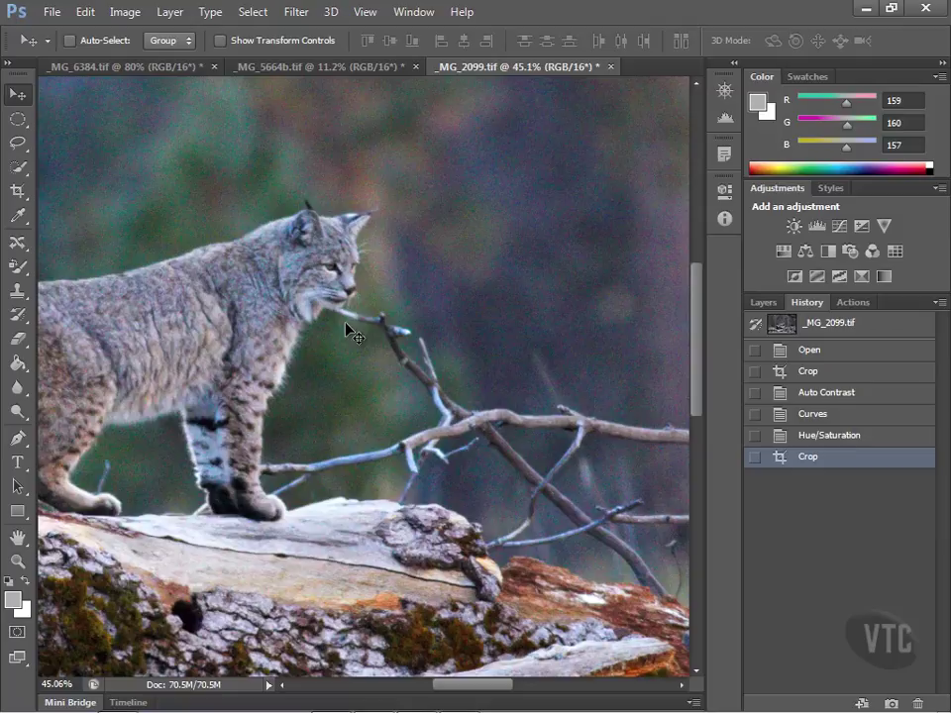
{"action": "scroll", "coordinate": [349, 330], "scroll_direction": "up", "scroll_amount": 5}
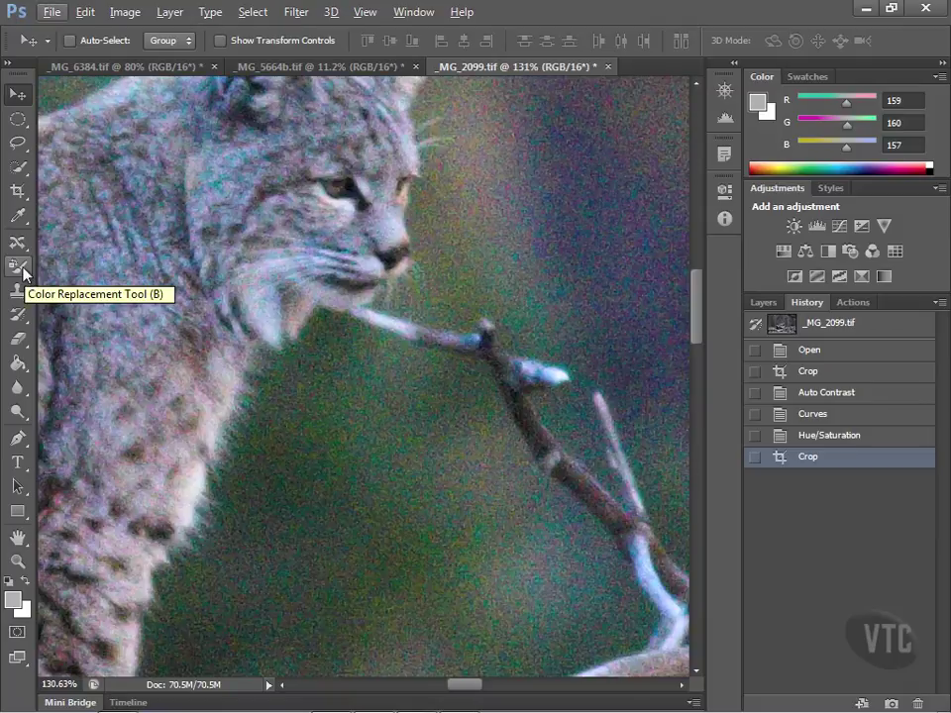
Reduce the Clone Stamp brush to 35 pixels and sample the dark green background just below the bobcat's chin.
{"action": "left_click", "coordinate": [19, 291]}
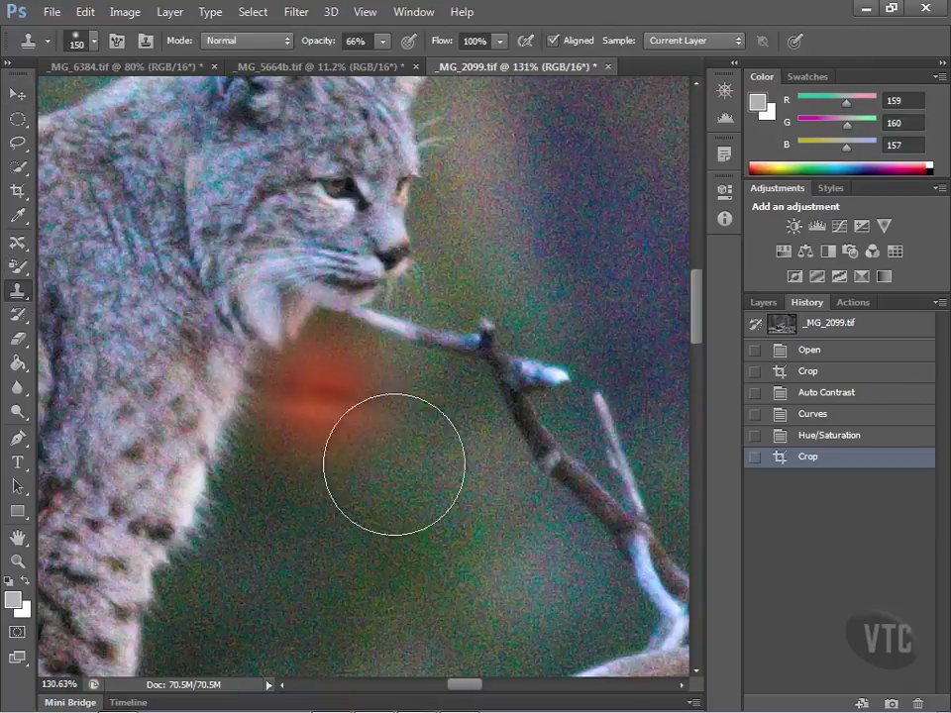
{"action": "key", "text": "bracketleft"}
{"action": "key", "text": "bracketleft"}
{"action": "key", "text": "bracketleft"}
{"action": "key", "text": "bracketleft"}
{"action": "key", "text": "bracketleft"}
{"action": "key", "text": "bracketleft"}
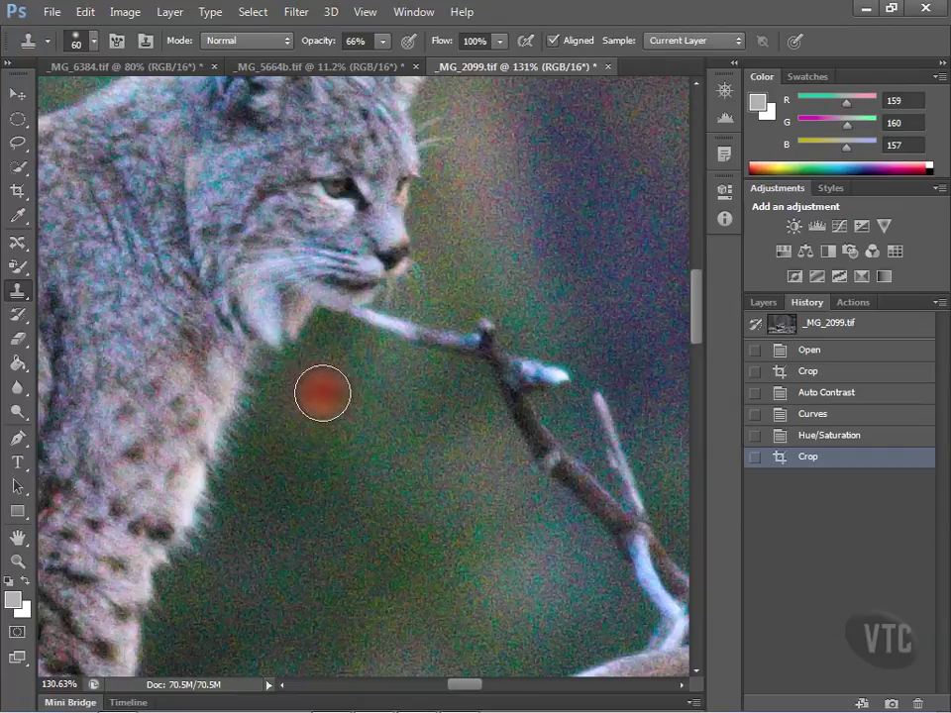
{"action": "key", "text": "bracketleft"}
{"action": "key", "text": "bracketleft"}
{"action": "key", "text": "bracketleft"}
{"action": "key", "text": "bracketleft"}
{"action": "key", "text": "bracketleft"}
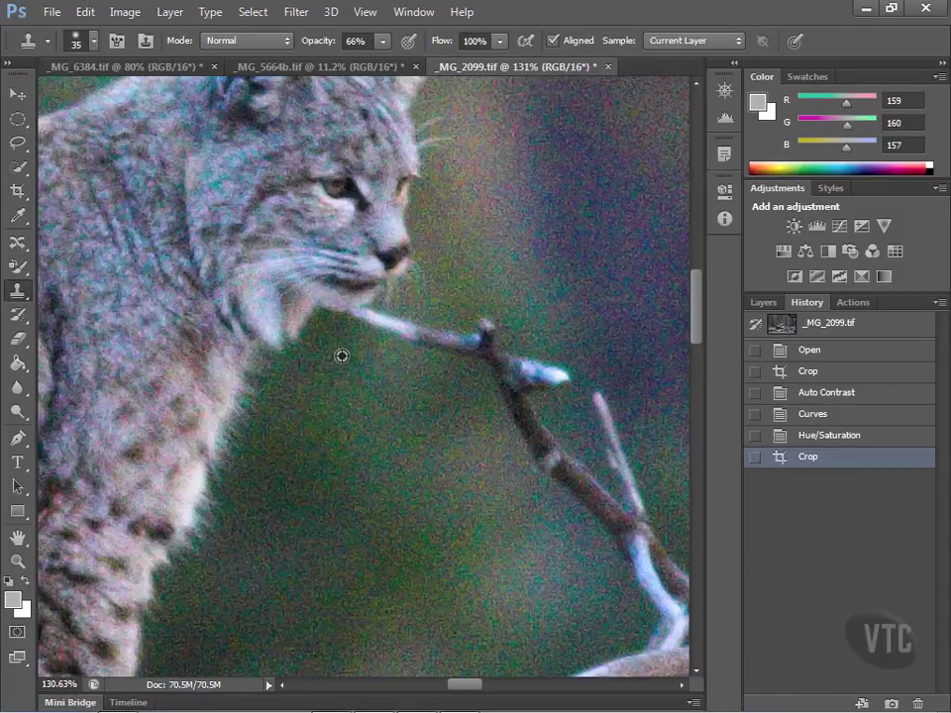
Clone the green background over the pale branch tip that touches the bobcat's chin.
{"action": "left_click", "coordinate": [367, 323]}
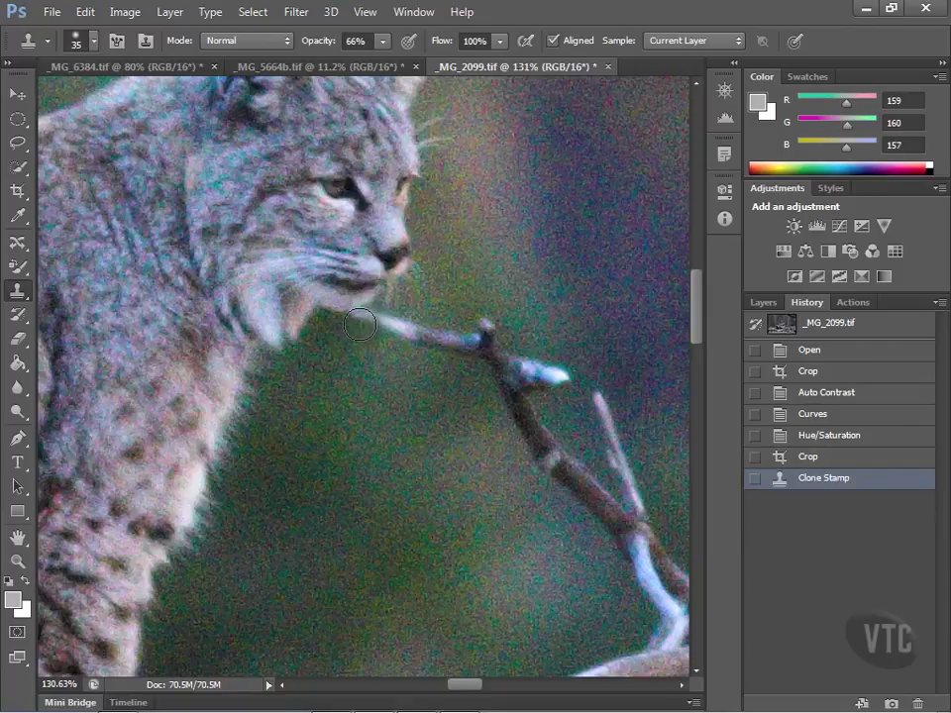
{"action": "left_click", "coordinate": [387, 327]}
{"action": "left_click", "coordinate": [405, 331]}
{"action": "left_click", "coordinate": [417, 335]}
{"action": "left_click", "coordinate": [407, 328]}
{"action": "left_click", "coordinate": [396, 322]}
{"action": "left_click", "coordinate": [393, 319]}
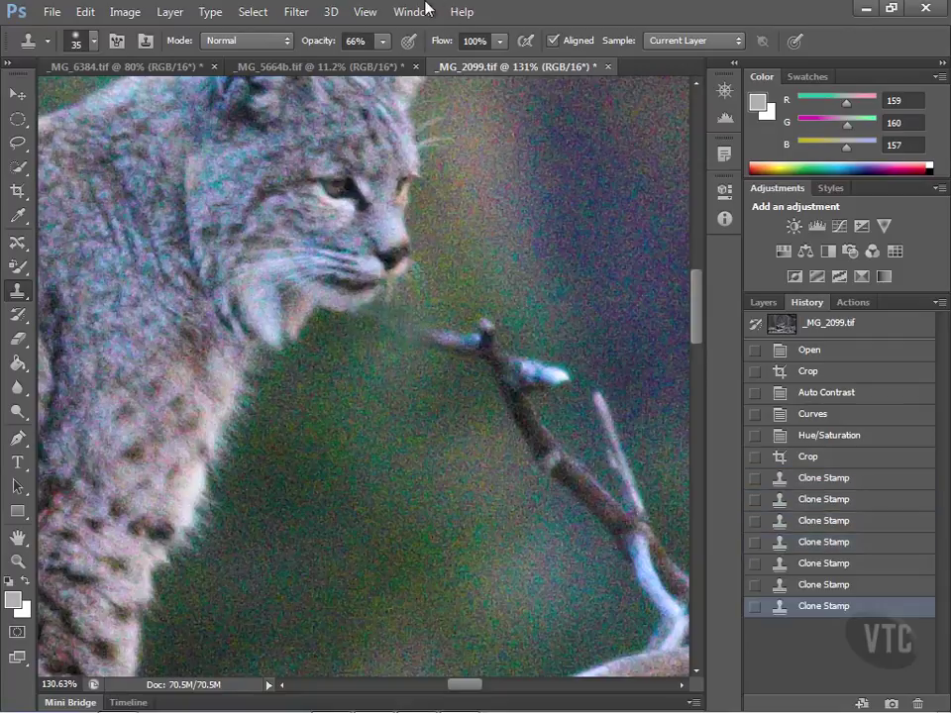
Raise the Clone Stamp opacity to 100% and clone green background over the branch's upper end and the first stretch of its dark stem.
{"action": "left_click", "coordinate": [383, 40]}
{"action": "left_click_drag", "start_coordinate": [384, 61], "coordinate": [463, 69]}
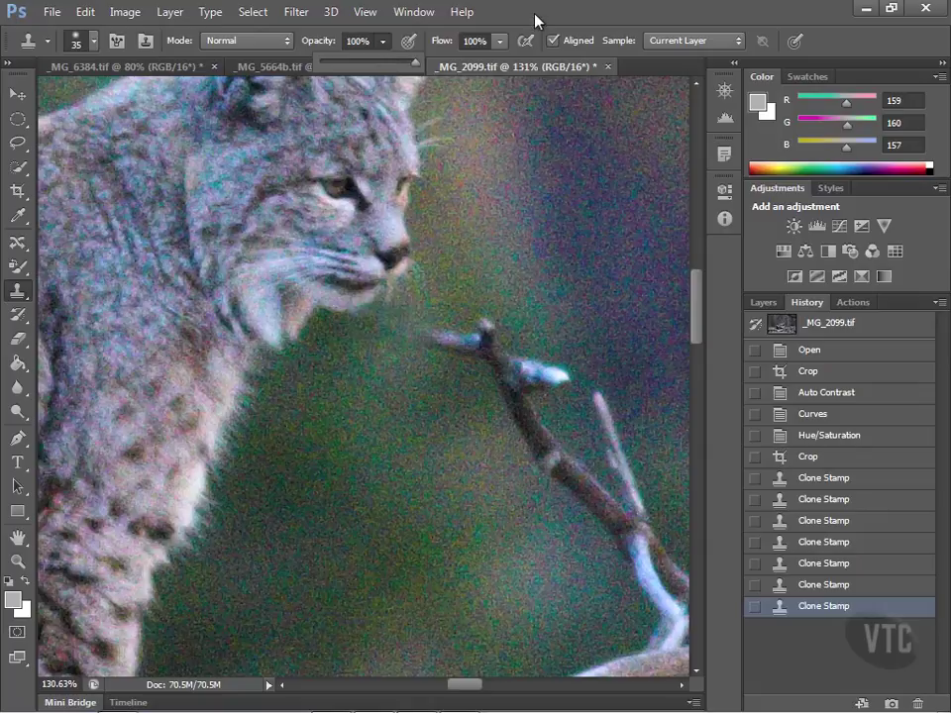
{"action": "left_click", "coordinate": [399, 329]}
{"action": "left_click", "coordinate": [413, 331]}
{"action": "left_click_drag", "start_coordinate": [458, 338], "coordinate": [481, 329]}
{"action": "left_click_drag", "start_coordinate": [498, 380], "coordinate": [535, 444]}
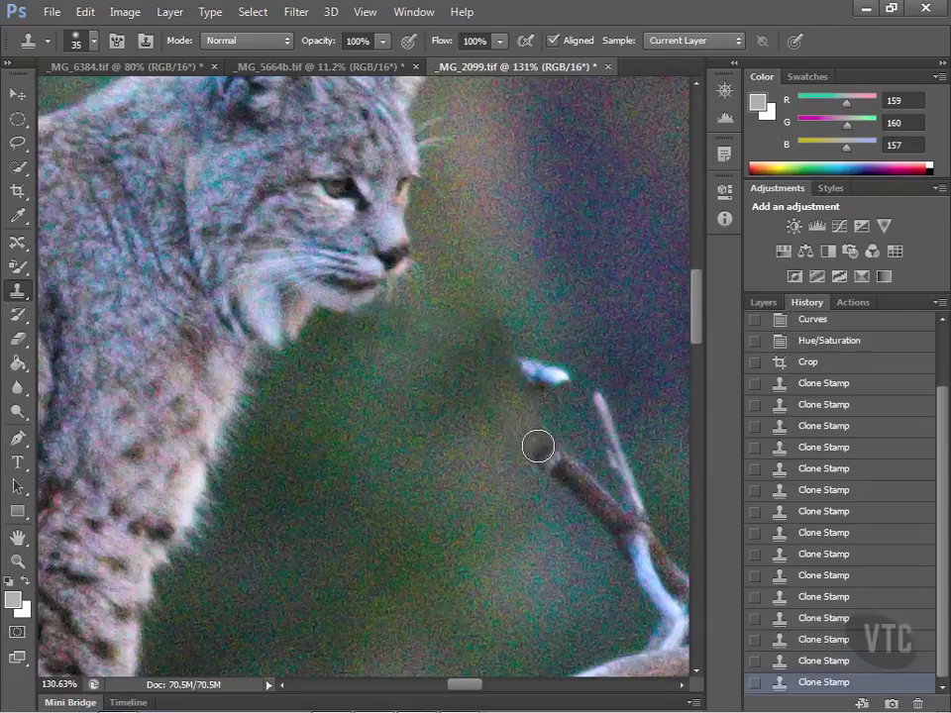
Clone background over the pale side stub and the rest of the dark stem down to the fork, resampling the green area below the stem.
{"action": "mouse_move", "coordinate": [524, 373]}
{"action": "left_mouse_down"}
{"action": "mouse_move", "coordinate": [563, 377]}
{"action": "mouse_move", "coordinate": [544, 382]}
{"action": "mouse_move", "coordinate": [564, 477]}
{"action": "mouse_move", "coordinate": [540, 464]}
{"action": "mouse_move", "coordinate": [571, 479]}
{"action": "mouse_move", "coordinate": [577, 487]}
{"action": "mouse_move", "coordinate": [549, 477]}
{"action": "mouse_move", "coordinate": [595, 510]}
{"action": "mouse_move", "coordinate": [579, 475]}
{"action": "mouse_move", "coordinate": [575, 569]}
{"action": "left_mouse_up"}
{"action": "left_click", "coordinate": [580, 562], "text": "alt"}
{"action": "left_click_drag", "start_coordinate": [572, 509], "coordinate": [607, 516]}
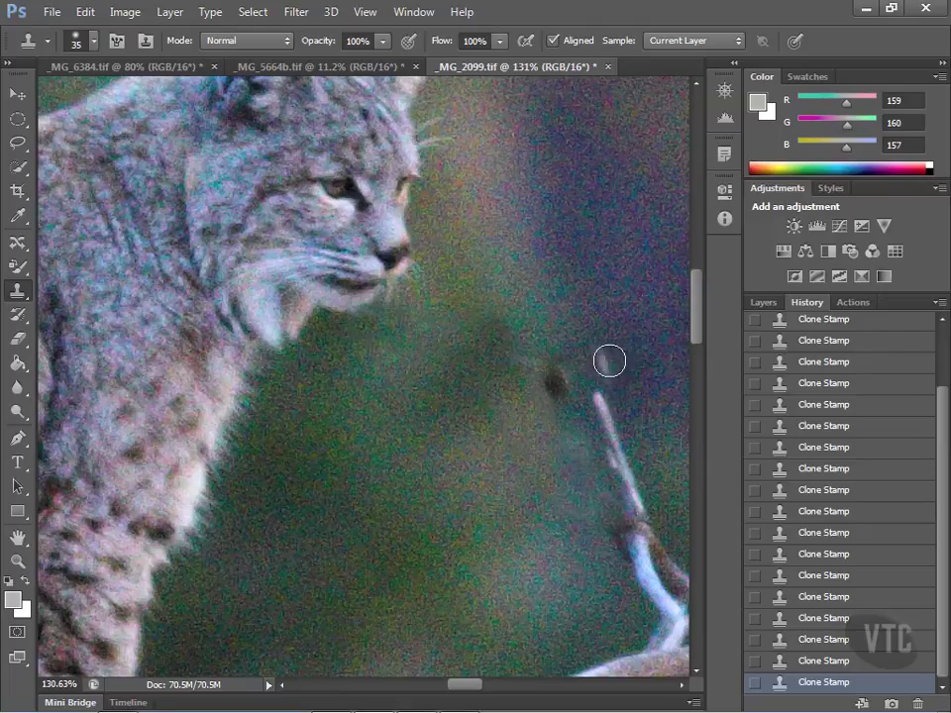
Sample background beside the thin upright twig, then clone over the twig's upper part and the leftover dark spot near the removed stub.
{"action": "left_click", "coordinate": [619, 349], "text": "alt"}
{"action": "mouse_move", "coordinate": [610, 370]}
{"action": "left_mouse_down"}
{"action": "mouse_move", "coordinate": [622, 467]}
{"action": "mouse_move", "coordinate": [659, 450]}
{"action": "mouse_move", "coordinate": [664, 459]}
{"action": "mouse_move", "coordinate": [658, 468]}
{"action": "mouse_move", "coordinate": [592, 461]}
{"action": "left_mouse_up"}
{"action": "left_click", "coordinate": [571, 469], "text": "alt"}
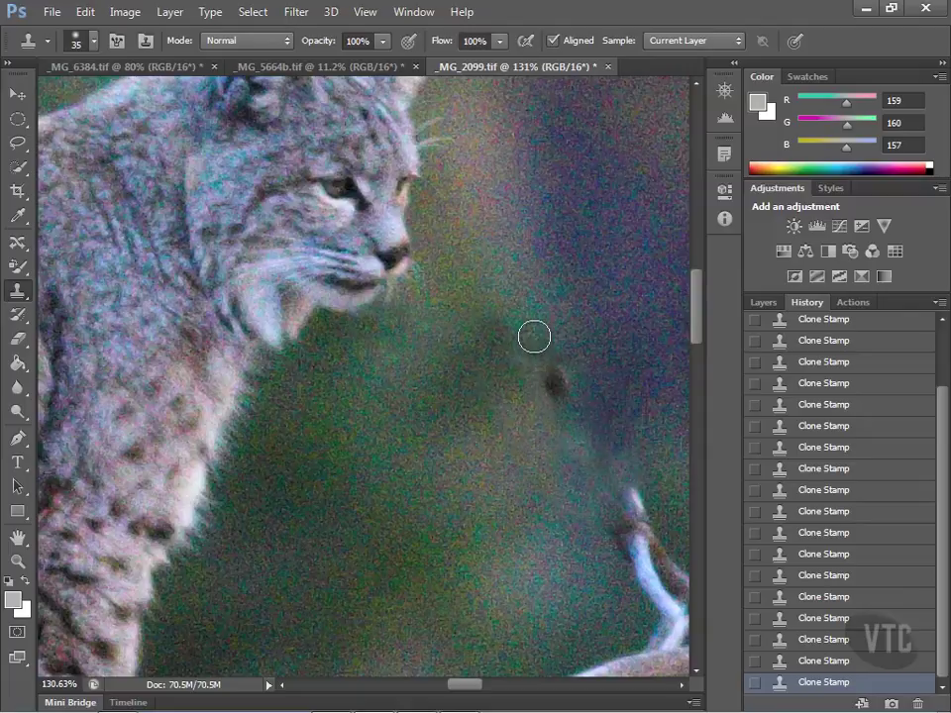
{"action": "left_click_drag", "start_coordinate": [555, 386], "coordinate": [550, 371]}
{"action": "left_click", "coordinate": [561, 386]}
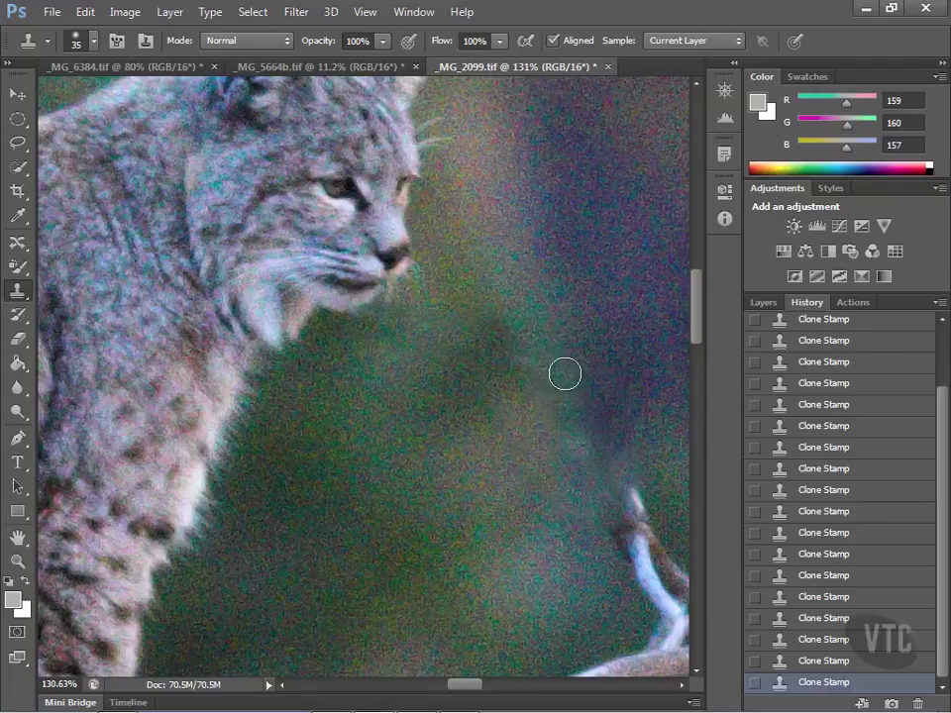
Sample the background beside the remaining twig tip and clone out the tip and forked stems down to just above the horizontal branch.
{"action": "mouse_move", "coordinate": [466, 690]}
{"action": "left_mouse_down"}
{"action": "mouse_move", "coordinate": [492, 687]}
{"action": "mouse_move", "coordinate": [484, 685]}
{"action": "left_mouse_up"}
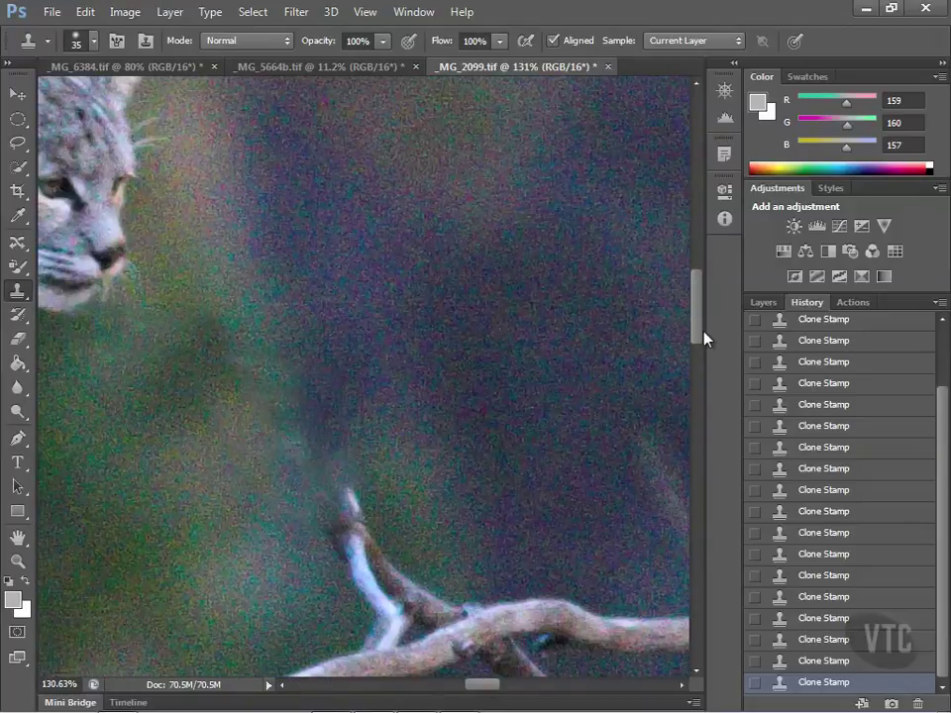
{"action": "scroll", "coordinate": [700, 340], "scroll_direction": "down", "scroll_amount": 3}
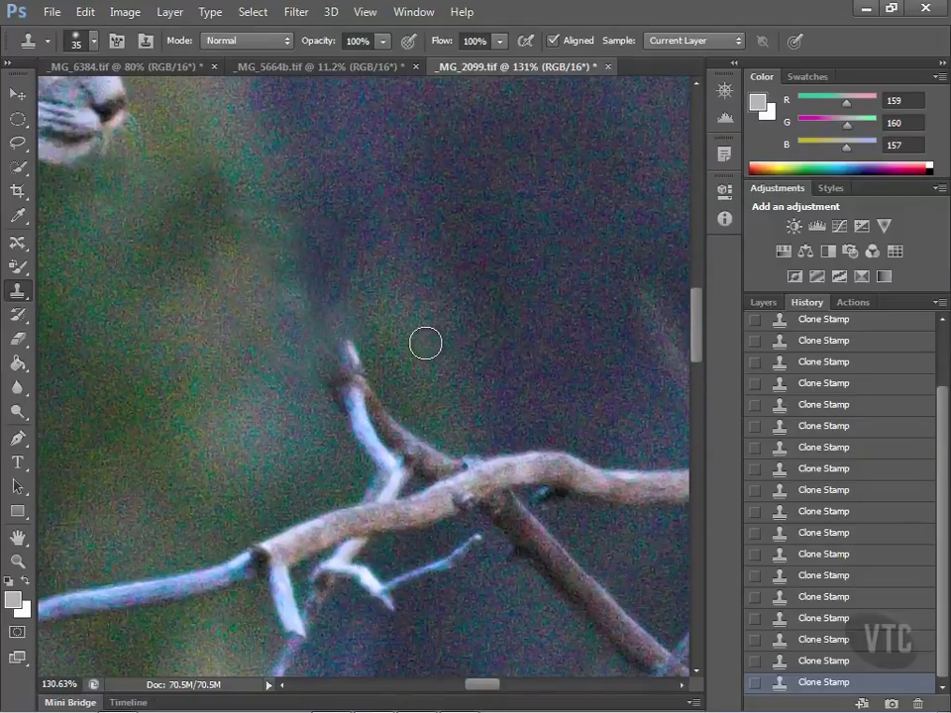
{"action": "left_click", "coordinate": [386, 337], "text": "alt"}
{"action": "mouse_move", "coordinate": [348, 342]}
{"action": "left_mouse_down"}
{"action": "mouse_move", "coordinate": [387, 405]}
{"action": "mouse_move", "coordinate": [371, 389]}
{"action": "left_mouse_up"}
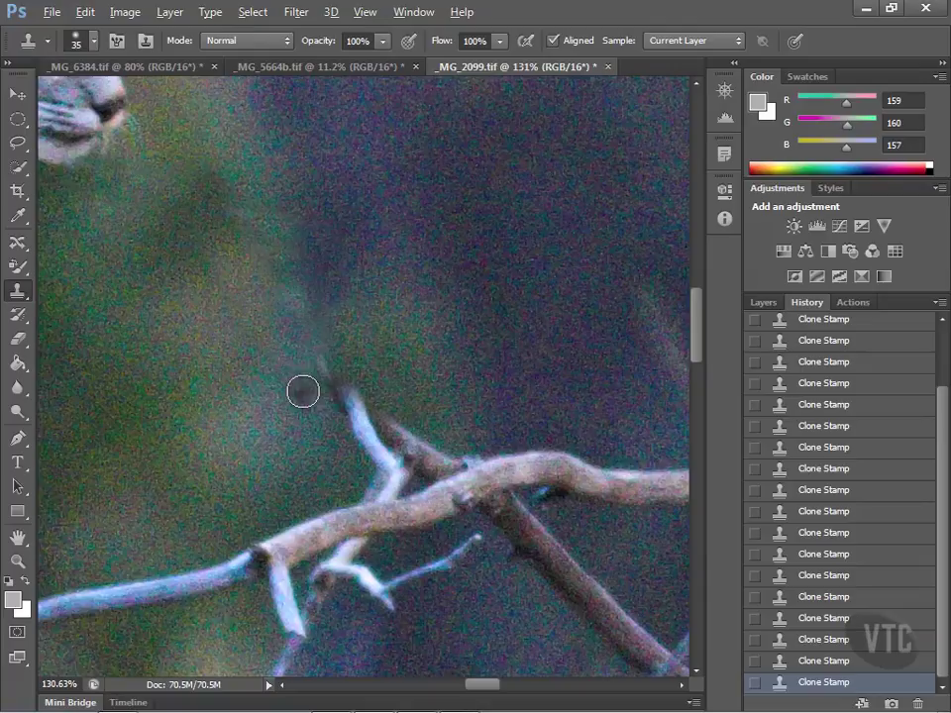
{"action": "left_click_drag", "start_coordinate": [303, 392], "coordinate": [399, 425]}
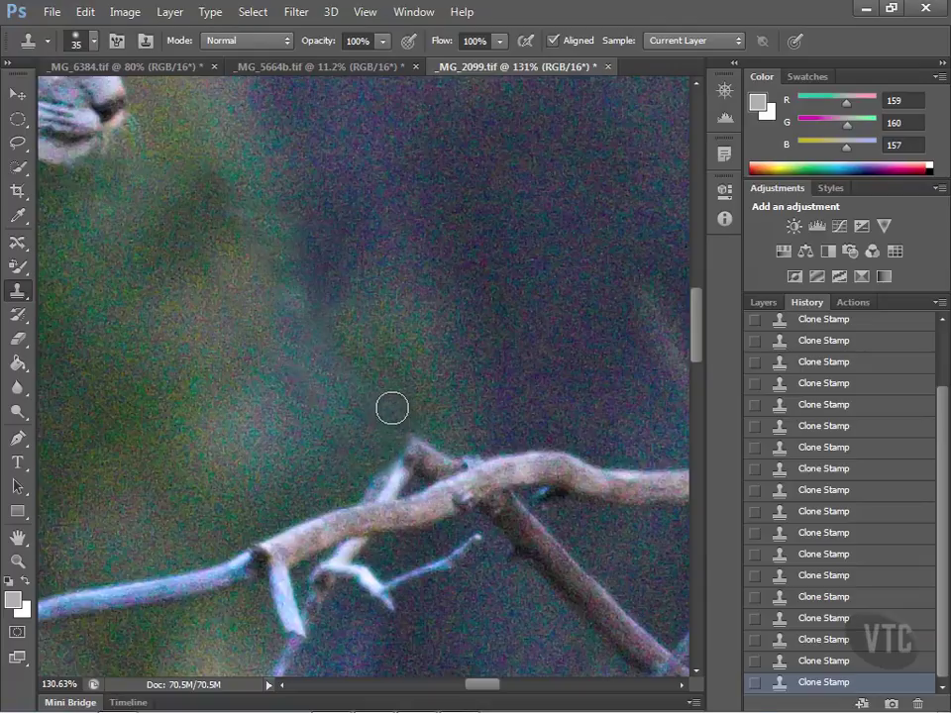
Resample the green background above the horizontal branch, blend the smudged cloned area there, and check the retouch against the whole scene.
{"action": "left_click", "coordinate": [392, 345], "text": "alt"}
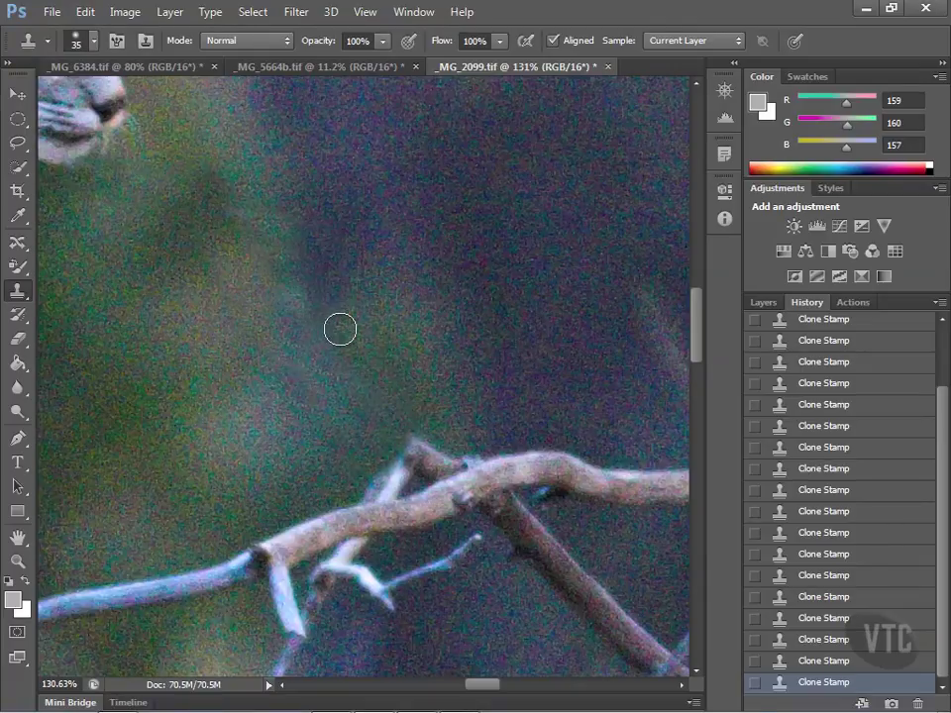
{"action": "mouse_move", "coordinate": [326, 341]}
{"action": "left_mouse_down"}
{"action": "mouse_move", "coordinate": [331, 370]}
{"action": "mouse_move", "coordinate": [366, 386]}
{"action": "left_mouse_up"}
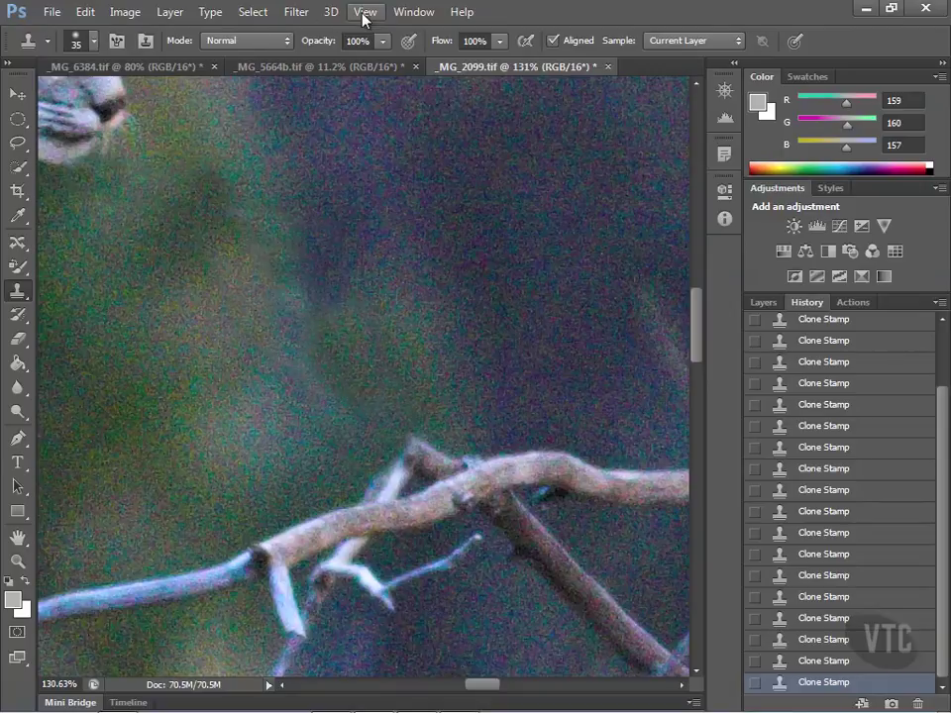
{"action": "scroll", "coordinate": [310, 411], "scroll_direction": "down", "scroll_amount": 2}
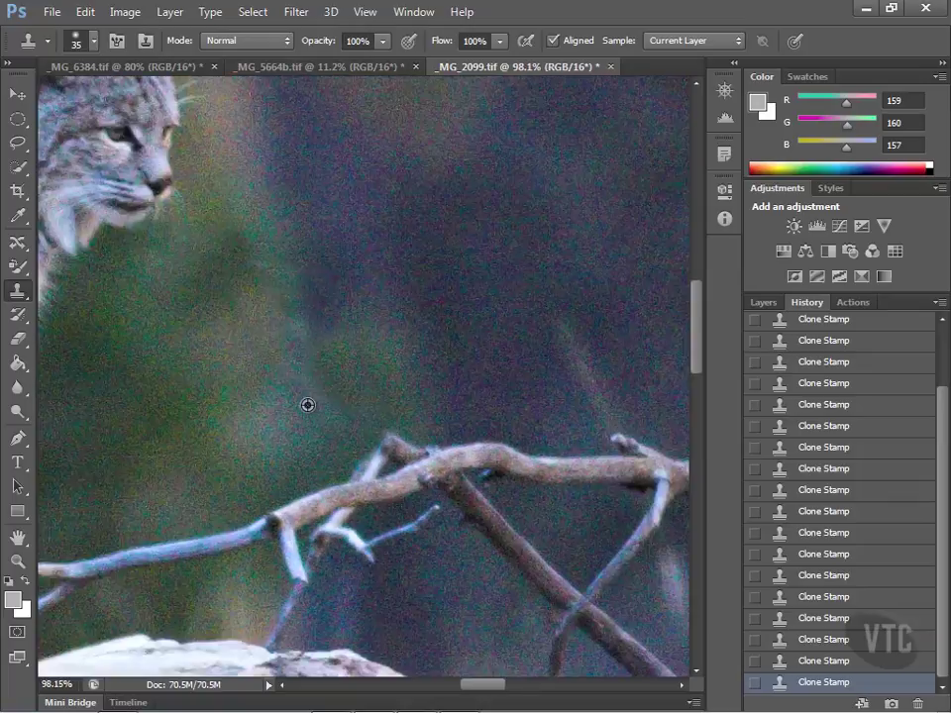
{"action": "scroll", "coordinate": [308, 405], "scroll_direction": "down", "scroll_amount": 3}
{"action": "scroll", "coordinate": [306, 408], "scroll_direction": "down", "scroll_amount": 1}
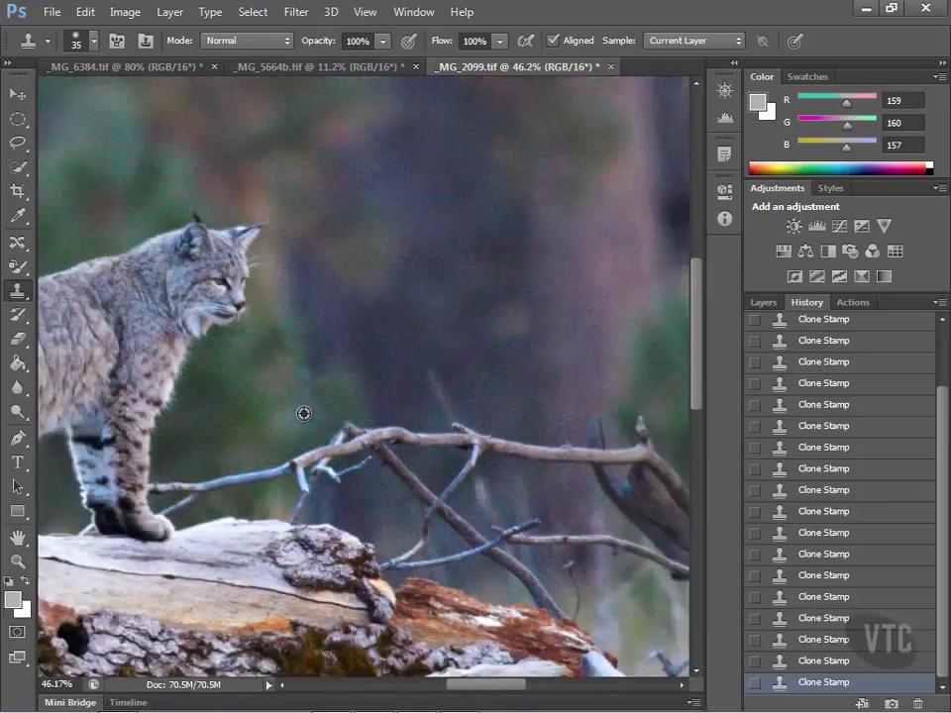
{"action": "scroll", "coordinate": [303, 414], "scroll_direction": "down", "scroll_amount": 1}
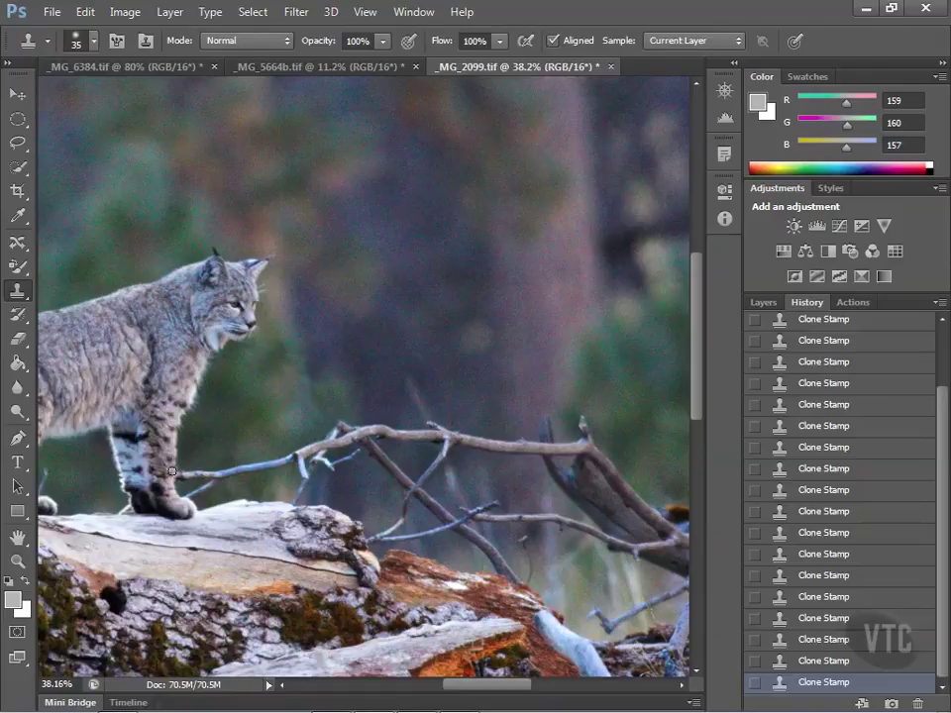